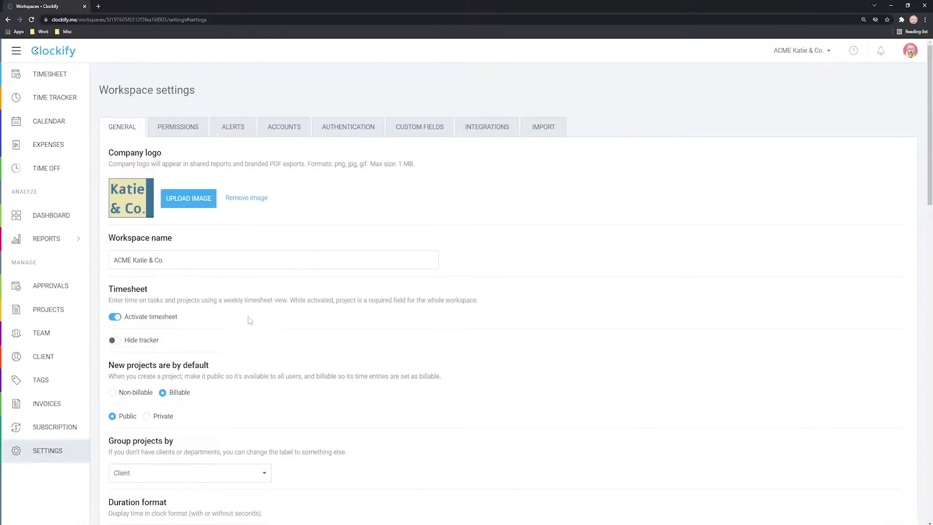
pyautogui.scroll(-10, 252, 322)
pyautogui.scroll(-7, 252, 322)
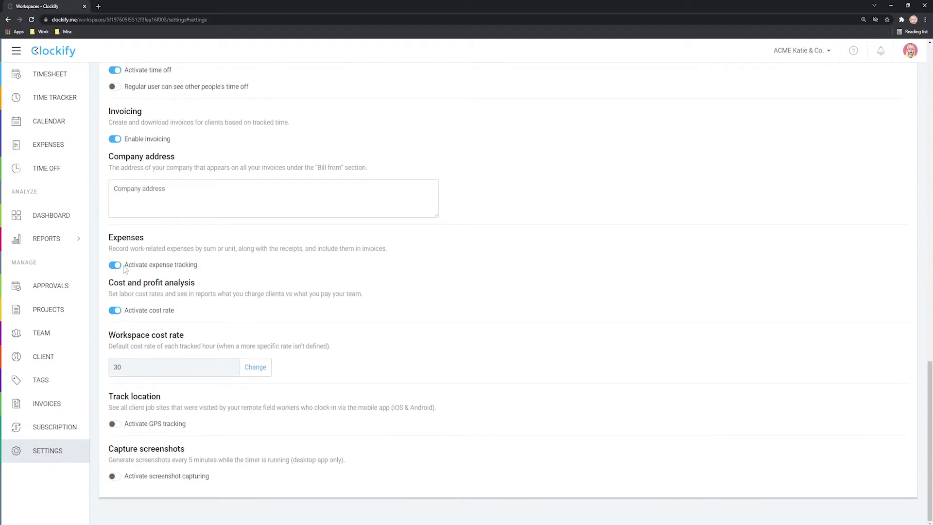
pyautogui.click(58, 404)
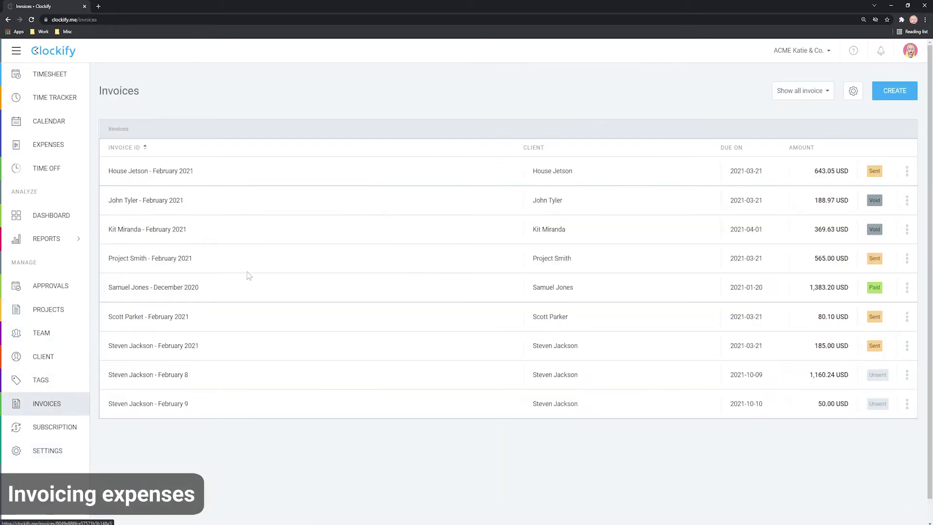
pyautogui.click(898, 95)
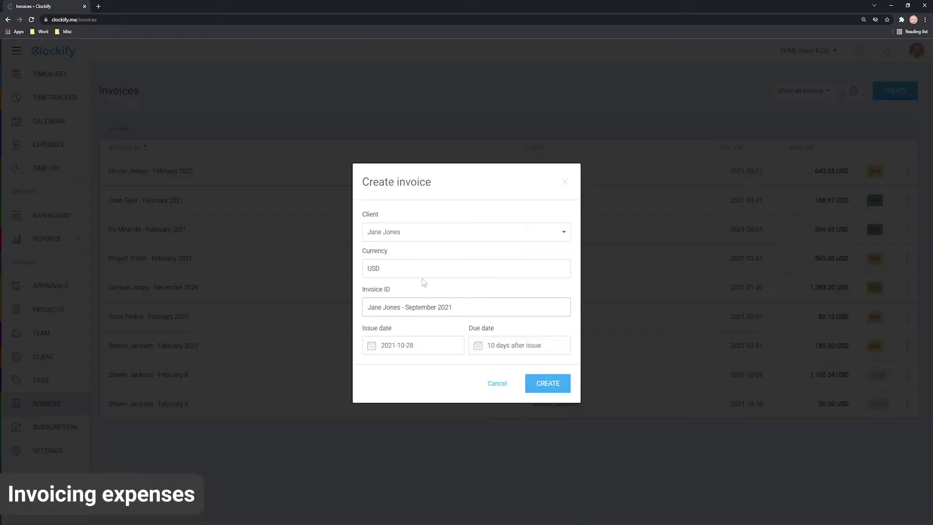
pyautogui.click(545, 383)
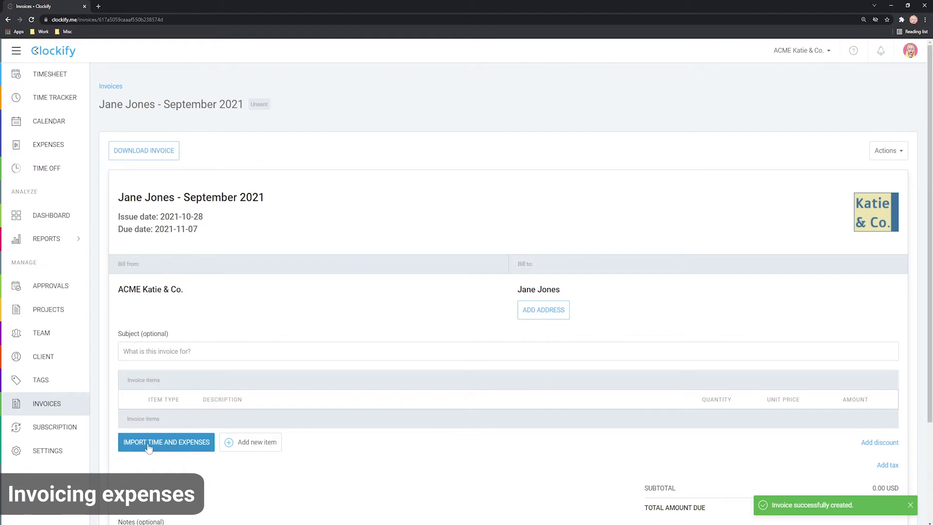
# Step: Import Jane Project's billable time and billable expenses, listing expenses in Detailed mode
pyautogui.click(174, 443)
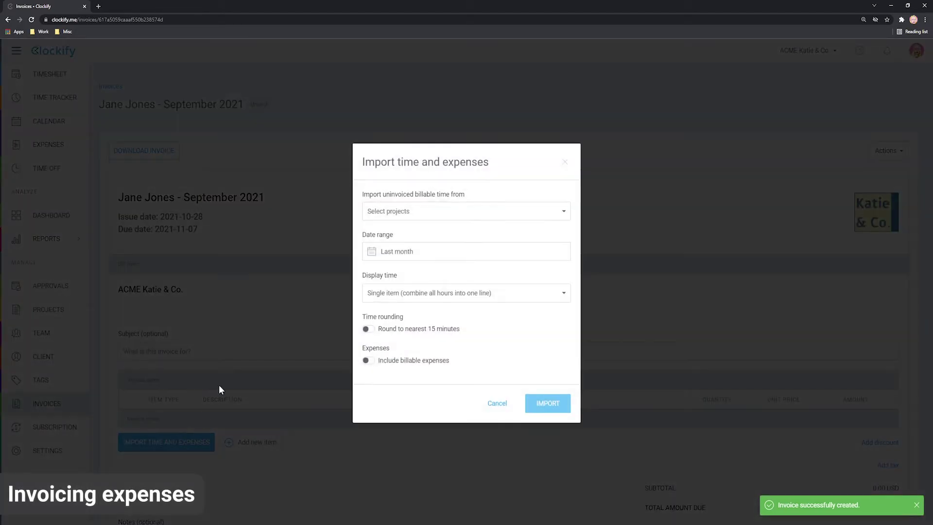
pyautogui.click(412, 215)
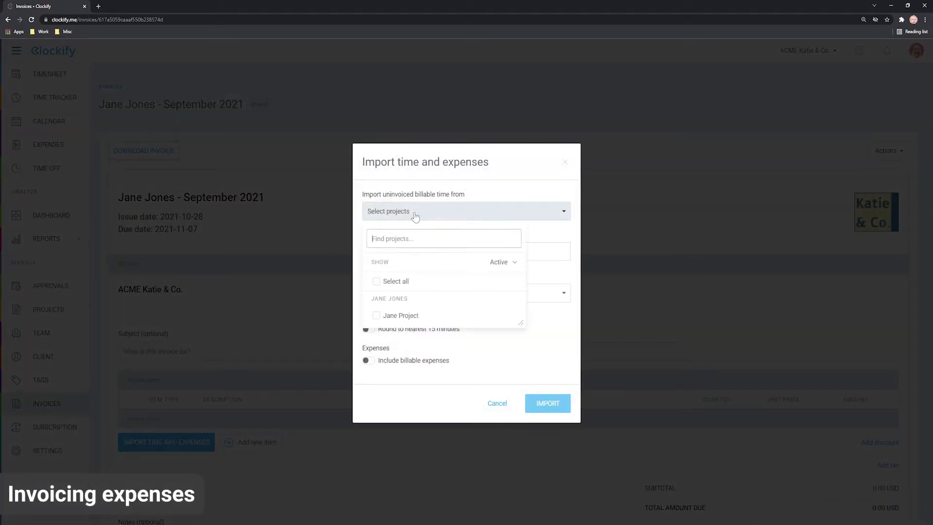
pyautogui.click(396, 315)
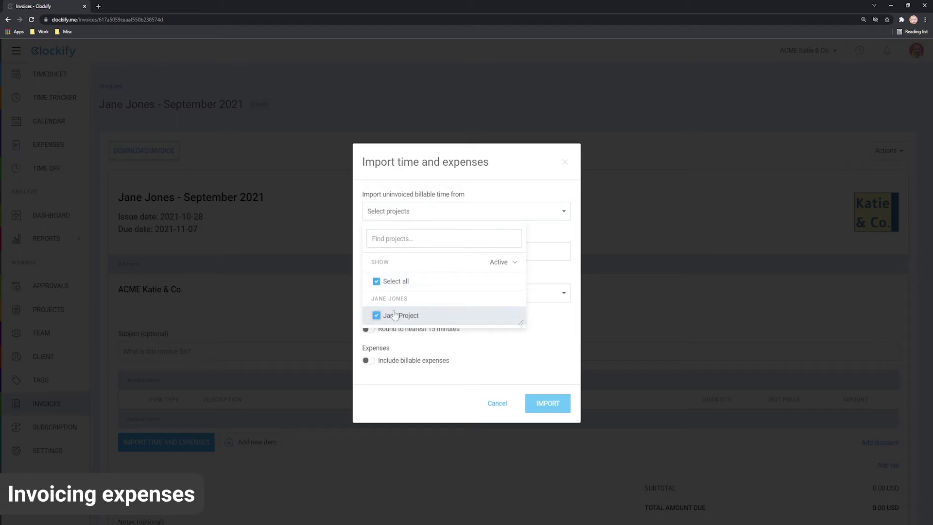
pyautogui.click(474, 210)
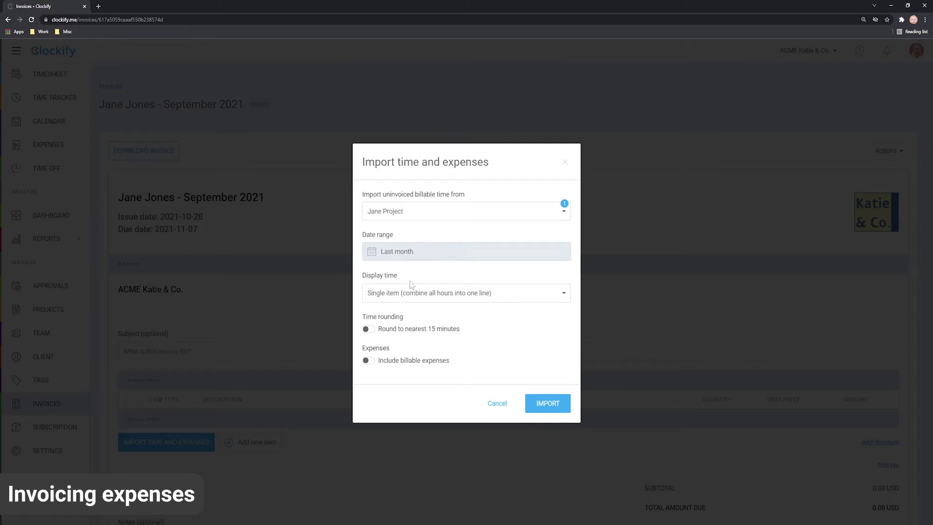
pyautogui.click(368, 361)
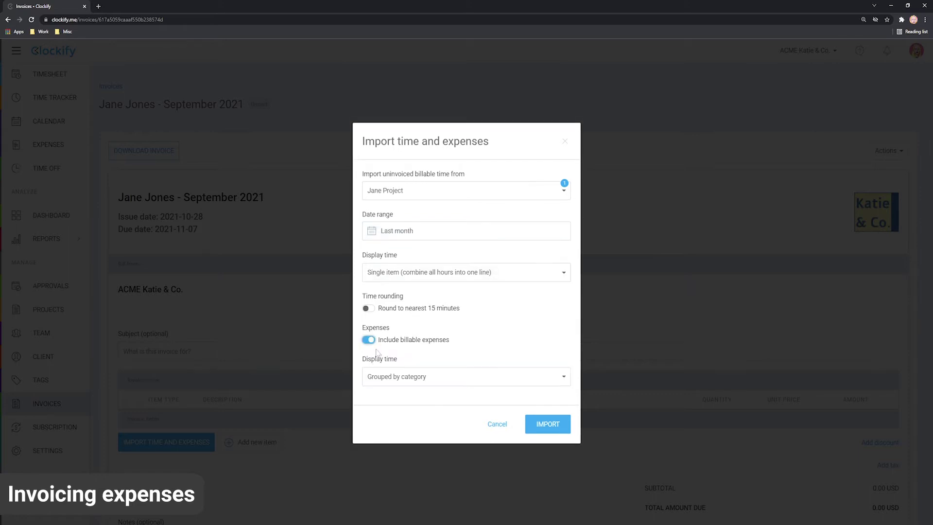
pyautogui.click(387, 378)
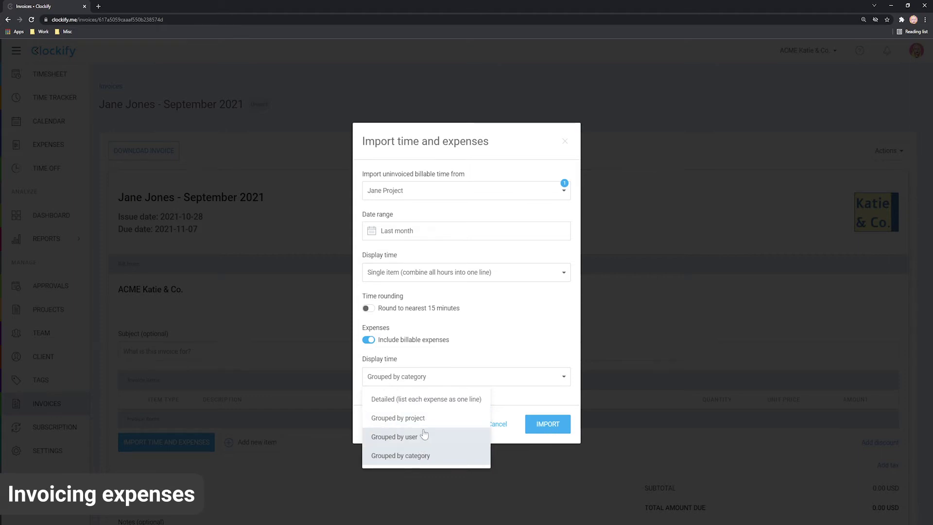
pyautogui.click(423, 399)
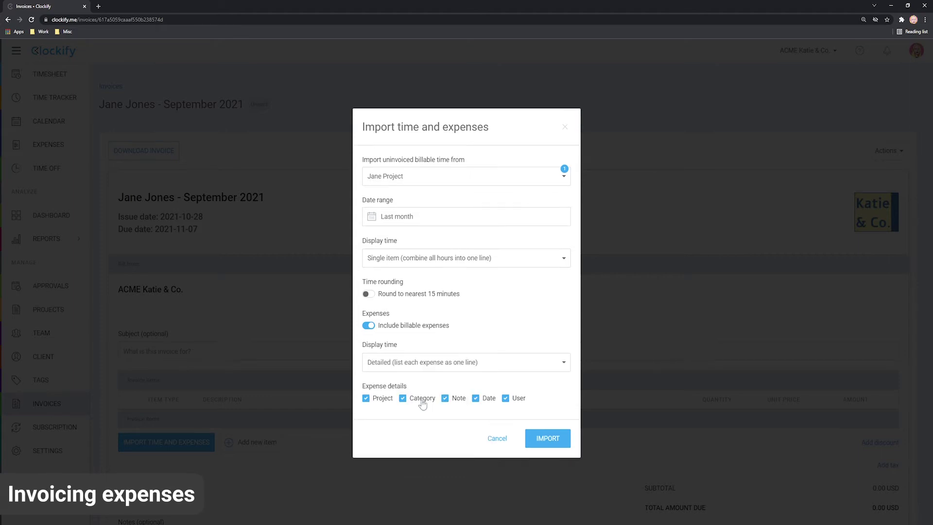
pyautogui.click(544, 439)
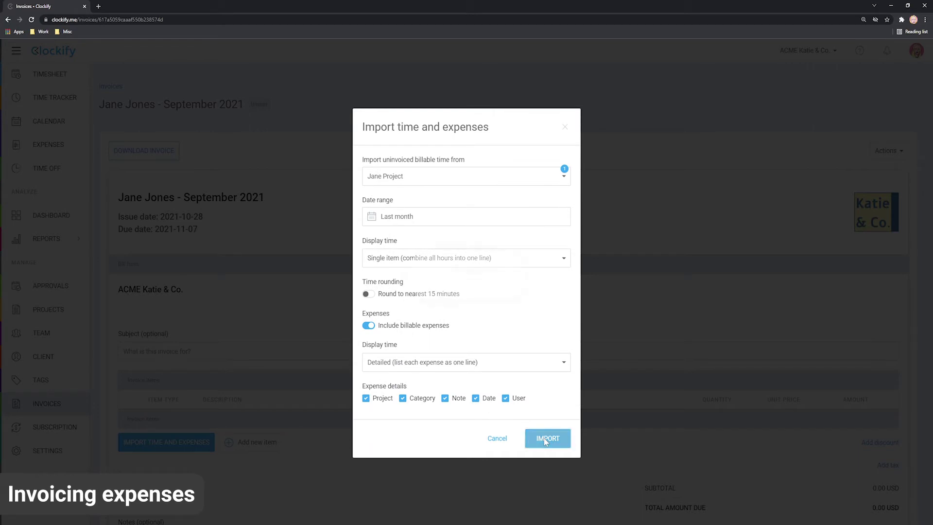
# Step: Review the 2,376.00 USD invoice's imported lines, then return to the Invoices list
pyautogui.scroll(3, 356, 344)
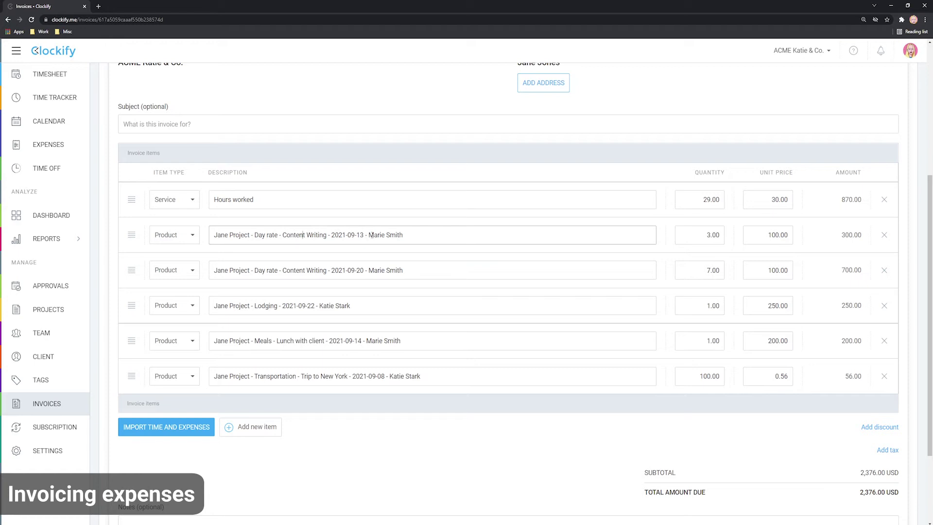
pyautogui.click(775, 199)
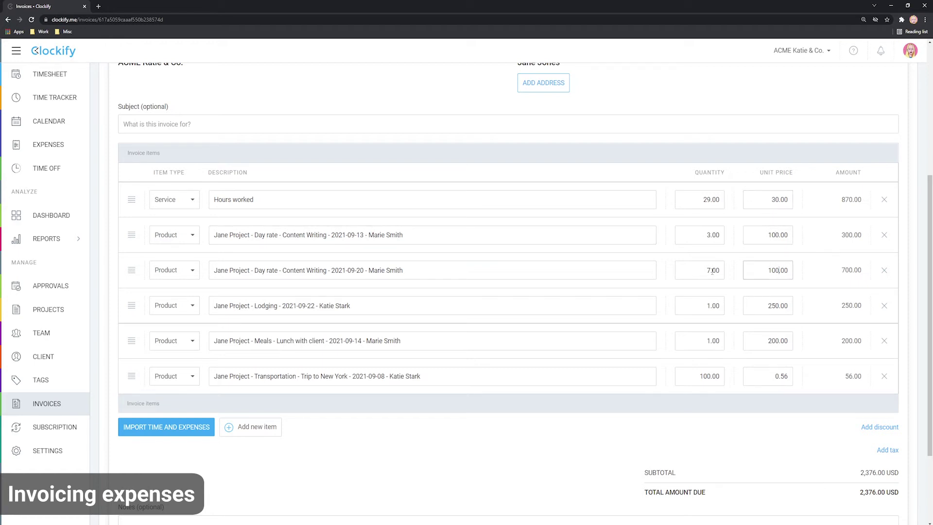
pyautogui.click(351, 272)
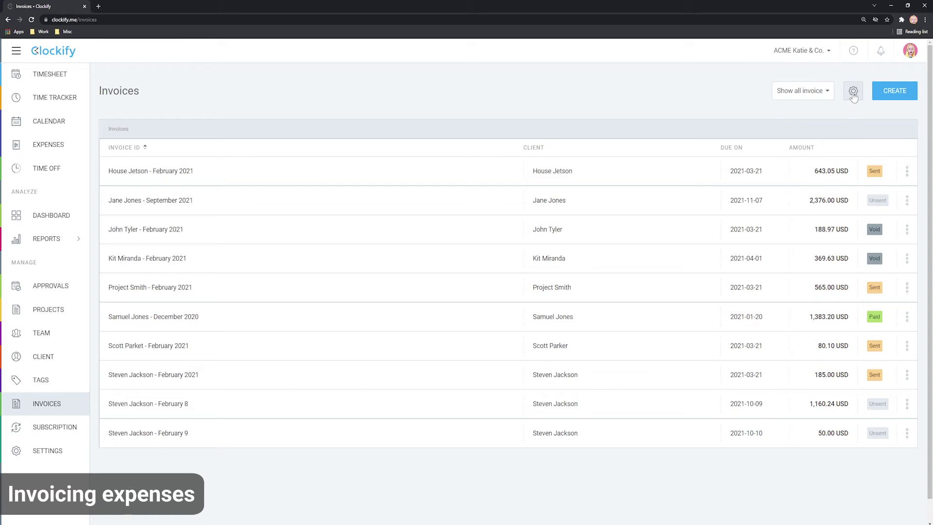
# Step: In invoice settings, check the item types, then enable the Item type PDF column under Appearance
pyautogui.click(854, 93)
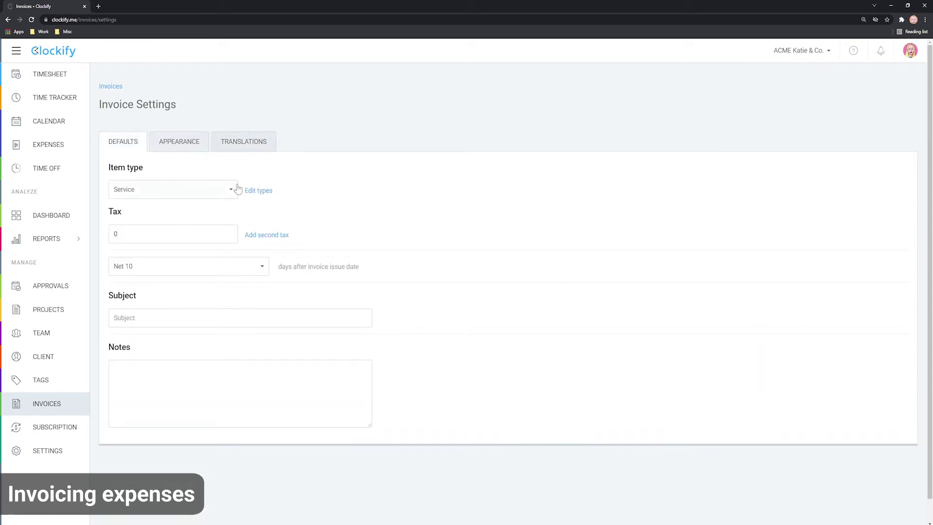
pyautogui.click(254, 192)
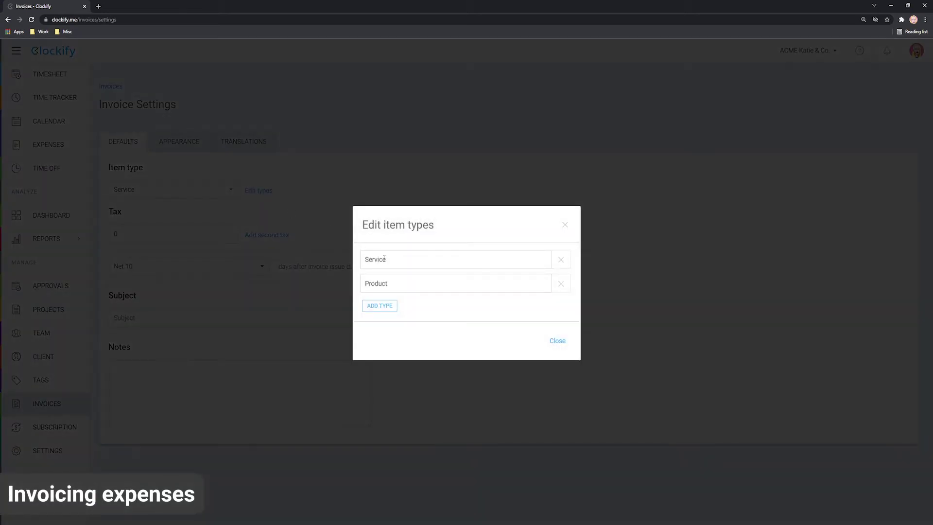
pyautogui.click(556, 342)
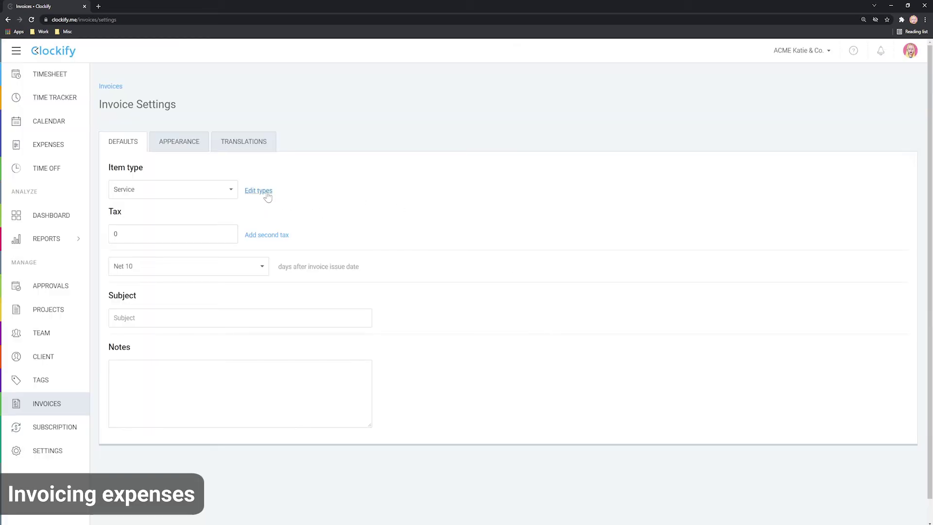
pyautogui.click(181, 142)
pyautogui.click(112, 206)
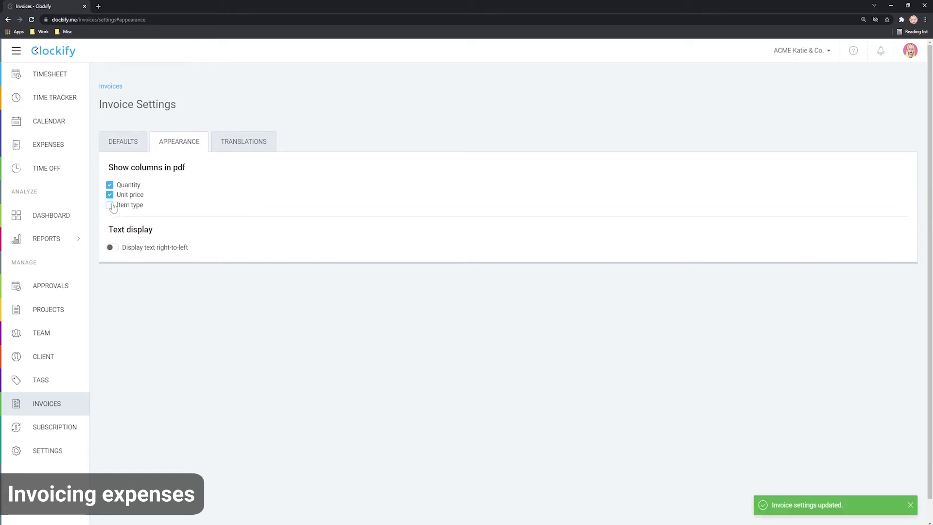
pyautogui.click(110, 206)
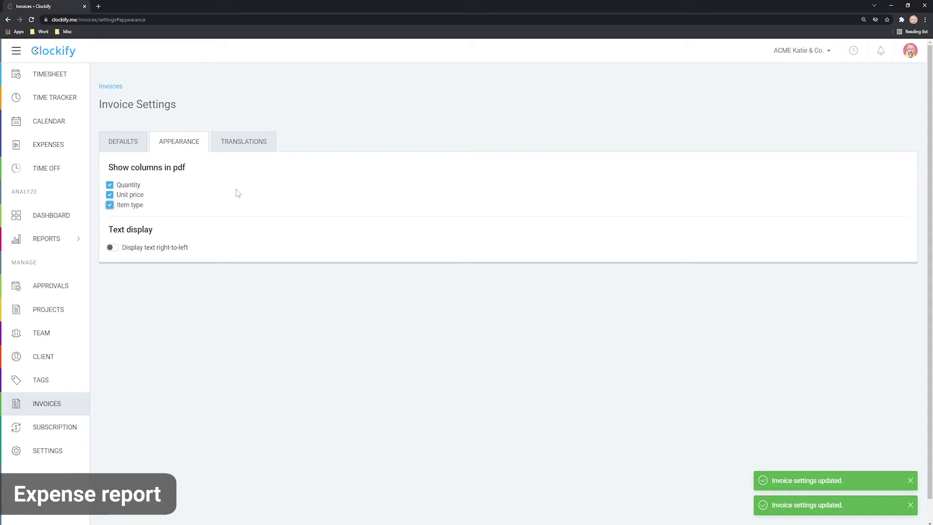
pyautogui.moveTo(51, 241)
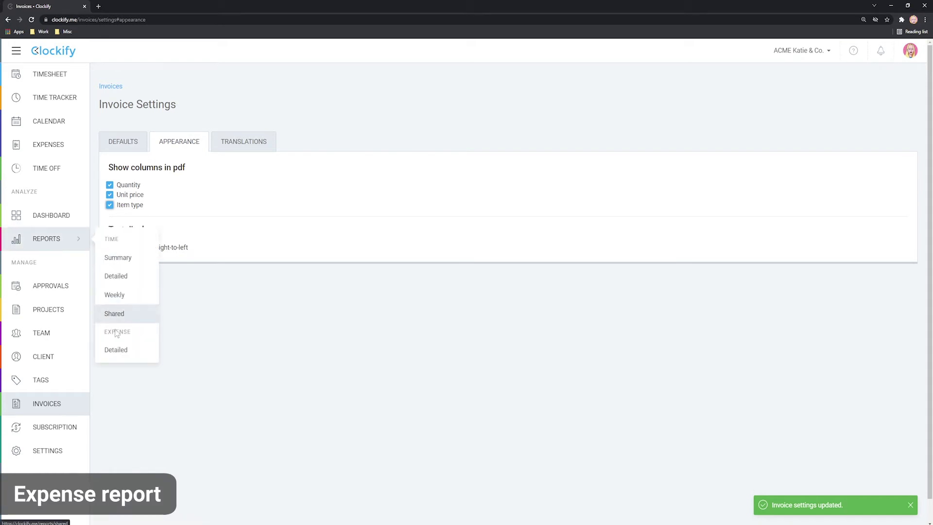
pyautogui.click(54, 243)
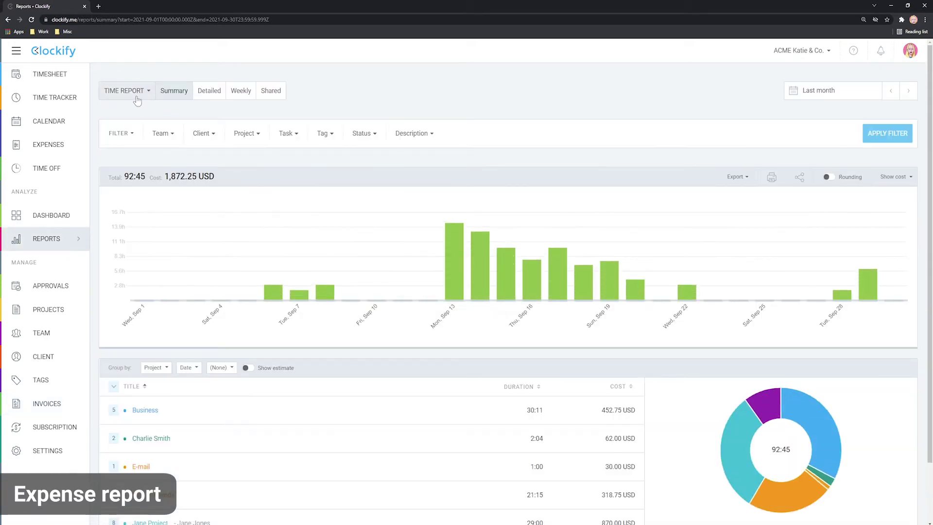
pyautogui.click(136, 97)
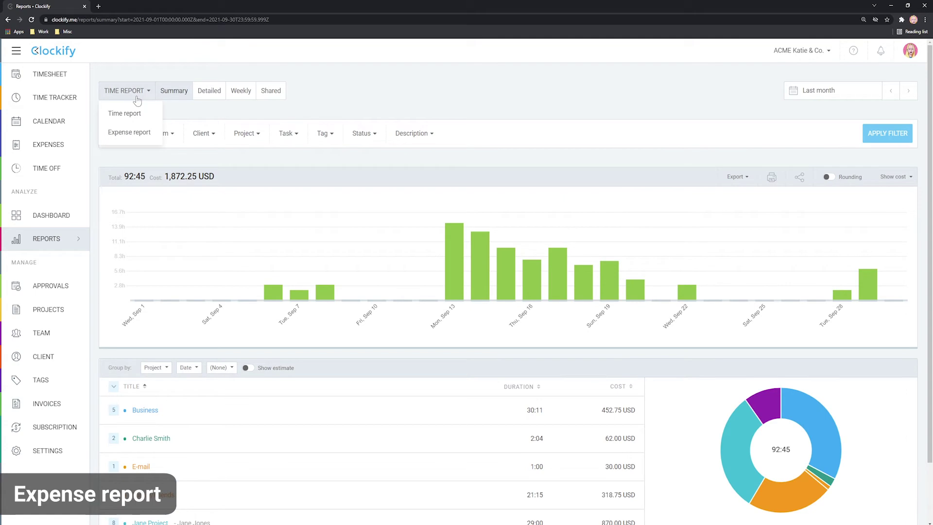
pyautogui.click(128, 134)
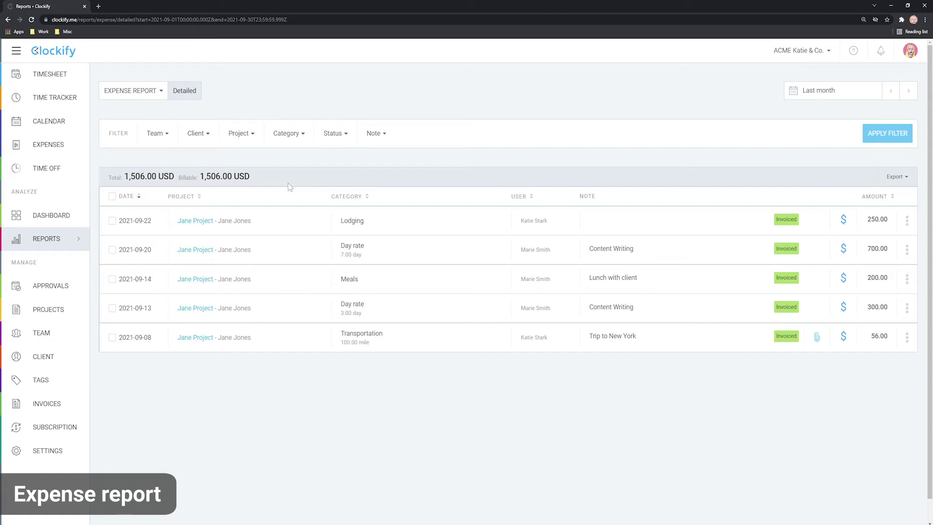
pyautogui.click(821, 90)
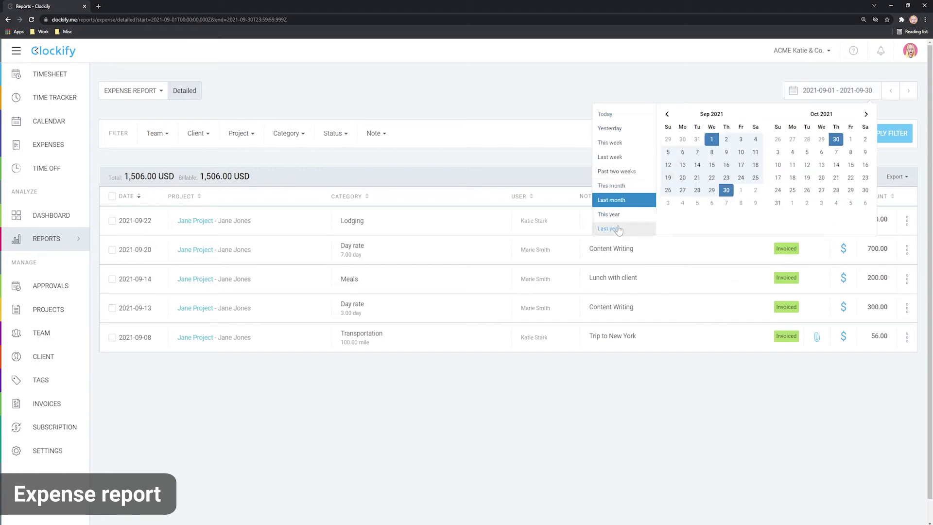
pyautogui.click(570, 101)
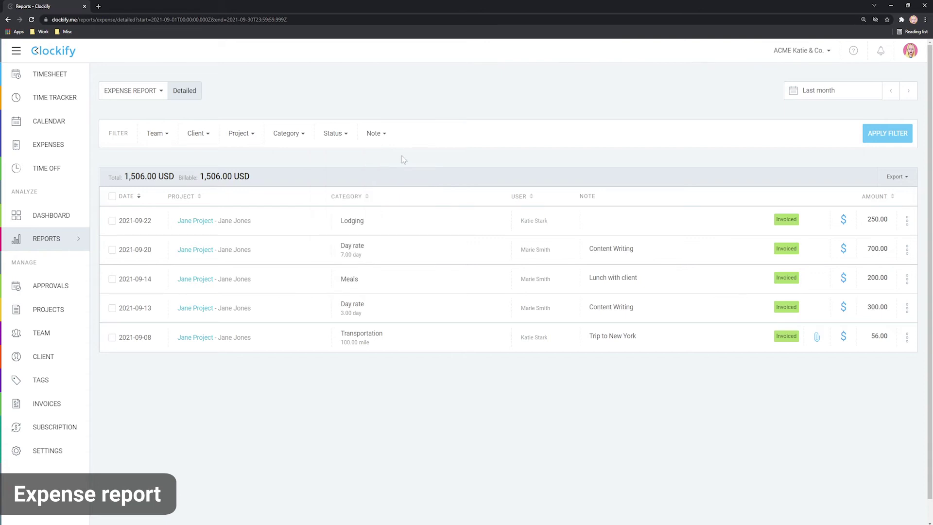
# Step: Sort the expenses by project, then category, then date with oldest first
pyautogui.click(197, 196)
pyautogui.click(349, 197)
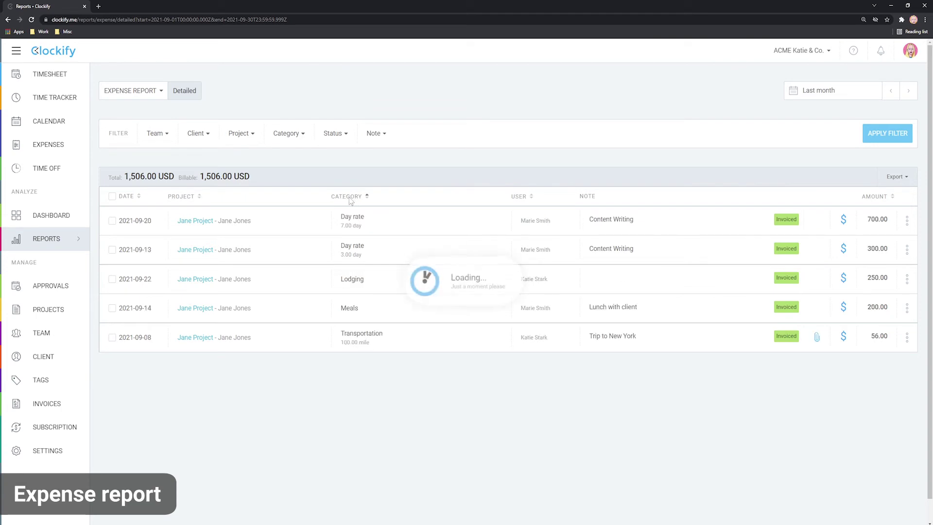
pyautogui.click(131, 198)
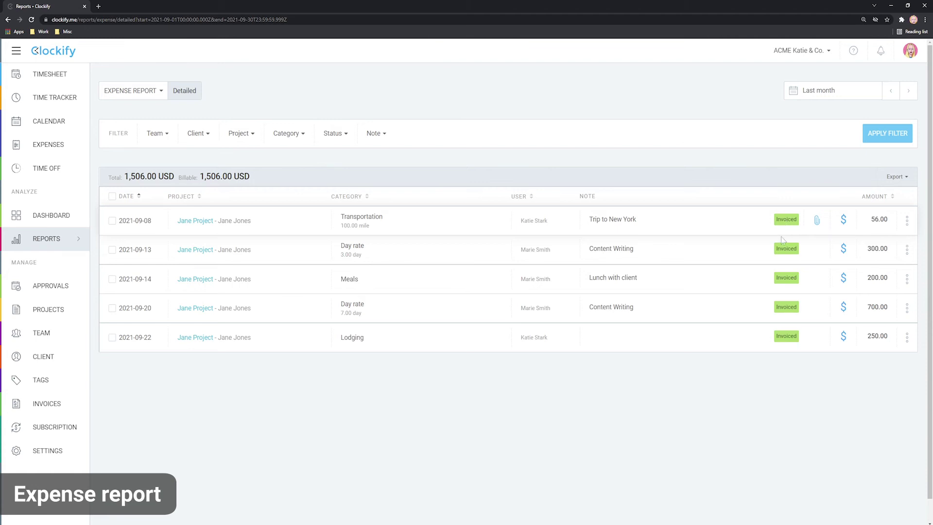
# Step: Mark the 2021-09-08 56.00 USD Transportation expense uninvoiced, then invoiced again
pyautogui.moveTo(783, 252)
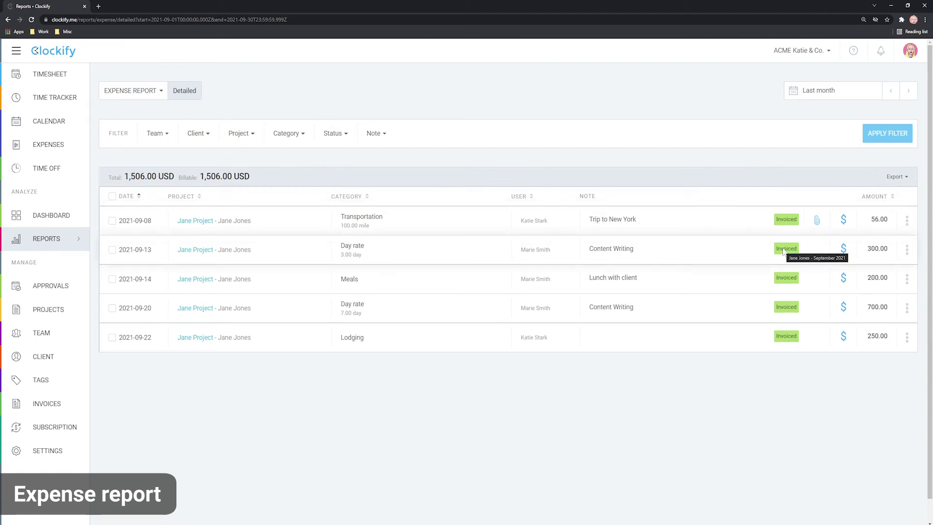
pyautogui.moveTo(784, 279)
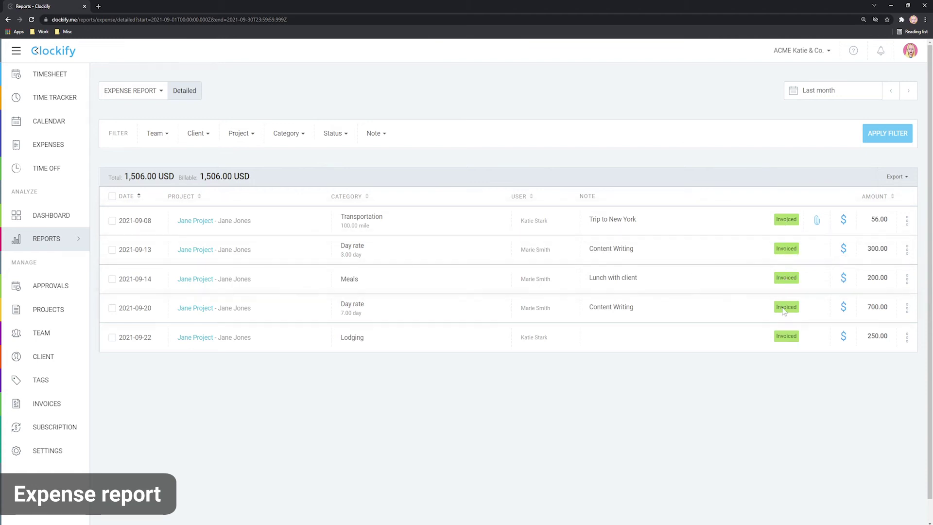
pyautogui.moveTo(783, 311)
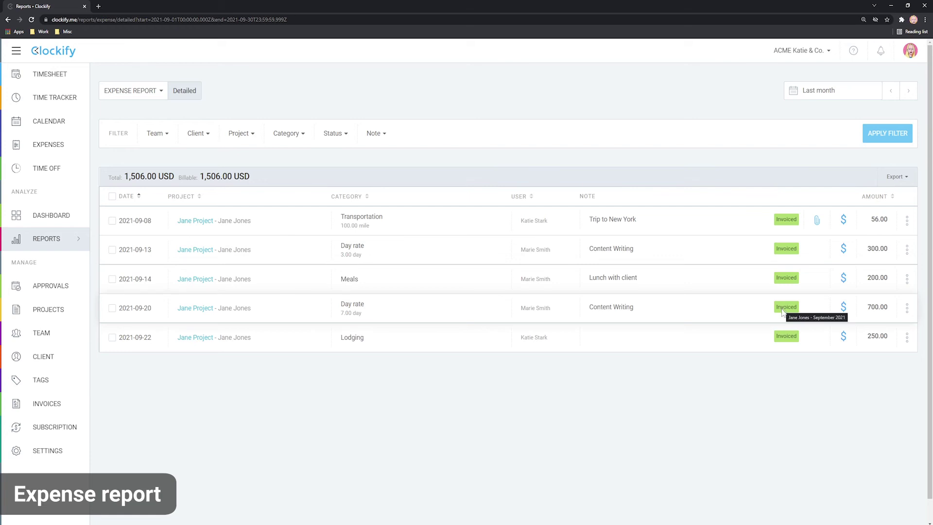
pyautogui.click(112, 221)
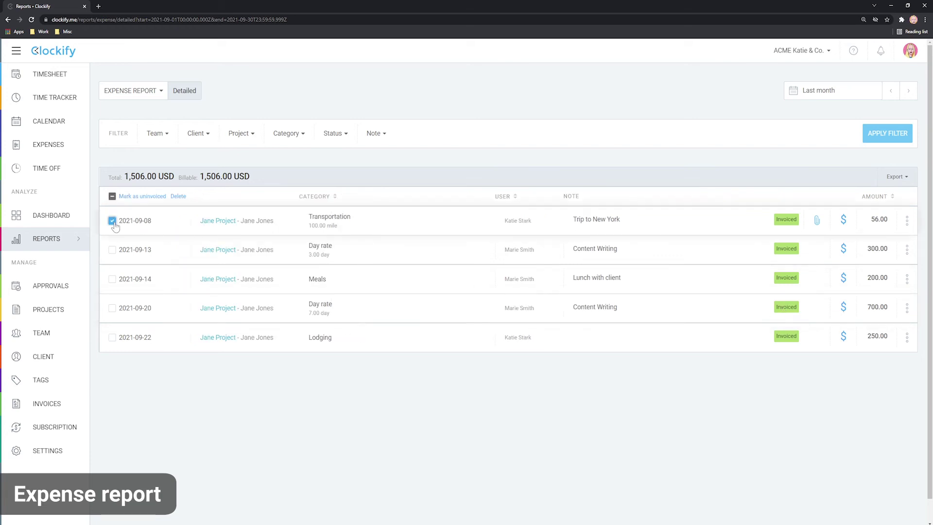
pyautogui.click(151, 196)
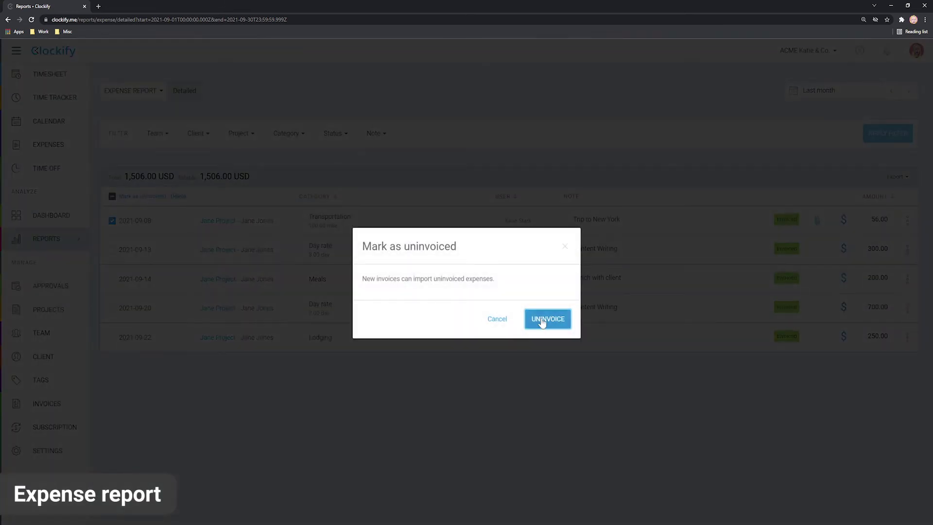
pyautogui.click(541, 318)
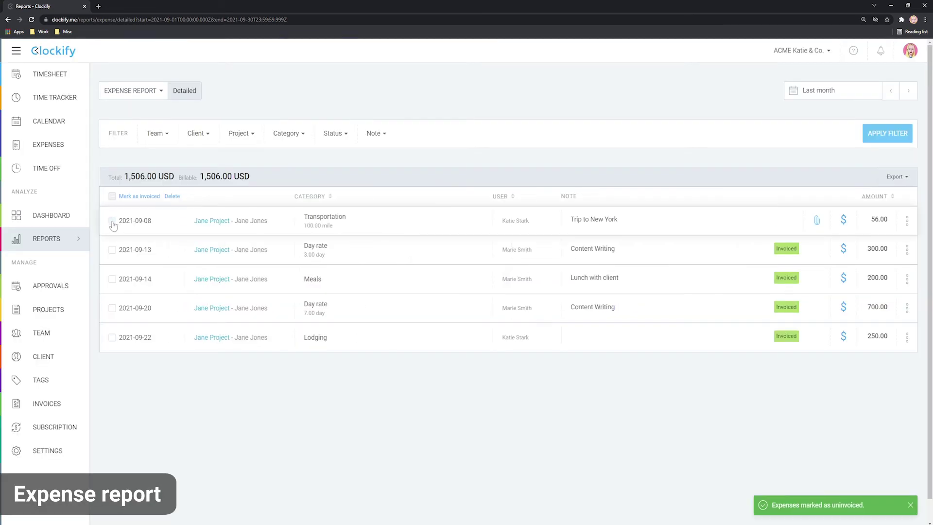
pyautogui.click(113, 220)
pyautogui.click(140, 196)
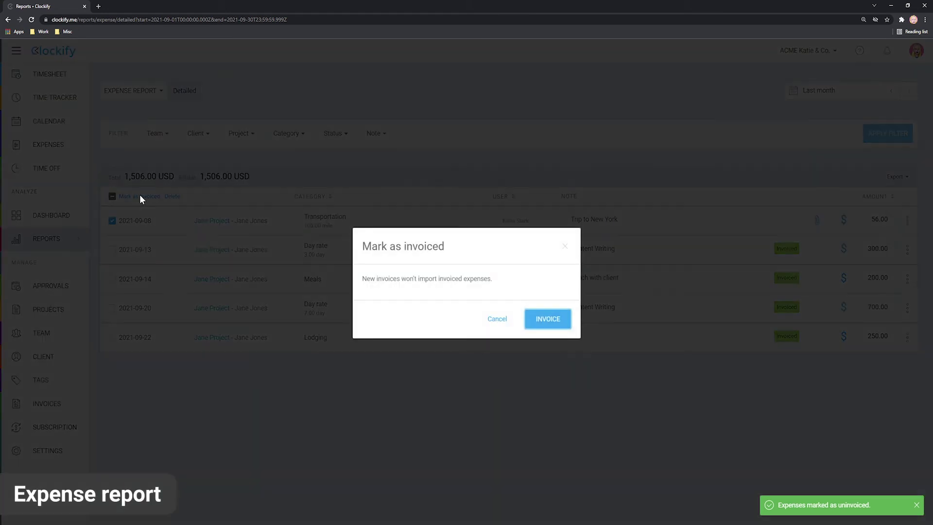
pyautogui.click(543, 320)
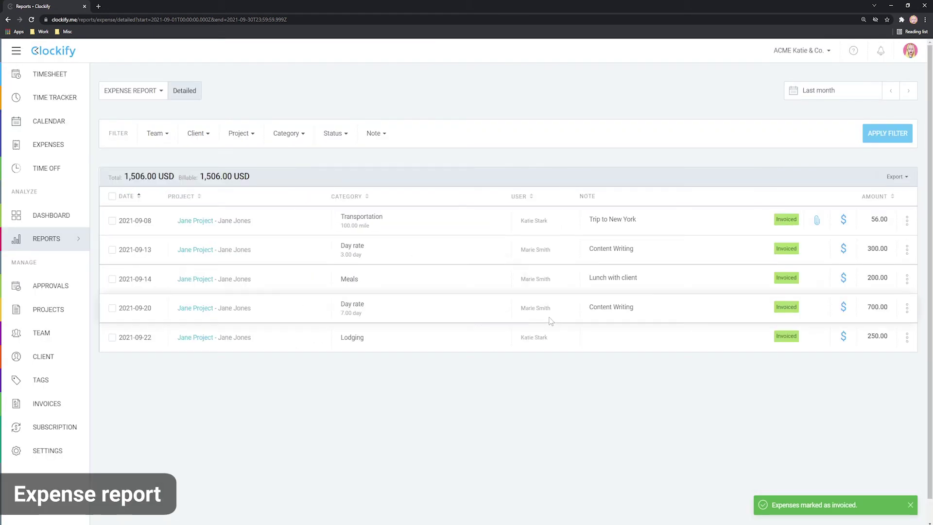
# Step: Check the report's export formats and the first two expenses' action menus, then close them
pyautogui.click(902, 178)
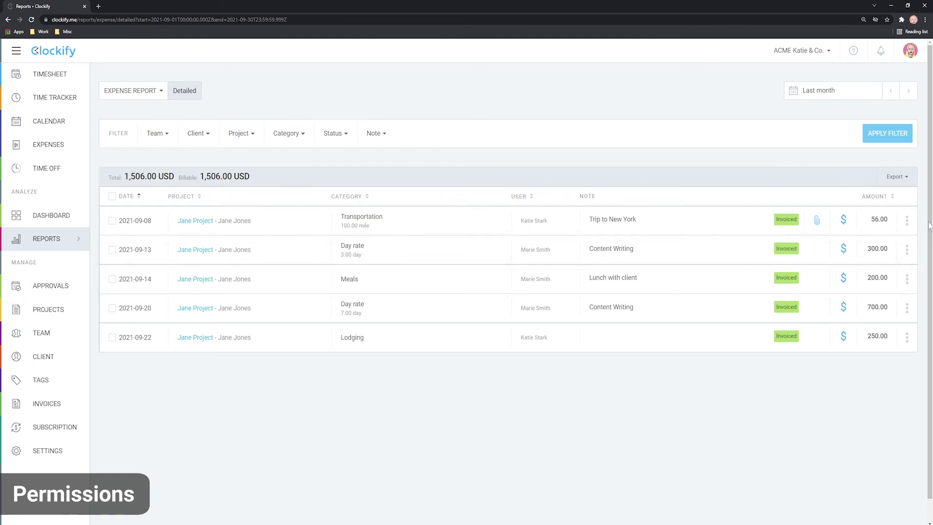
pyautogui.click(907, 220)
pyautogui.click(907, 249)
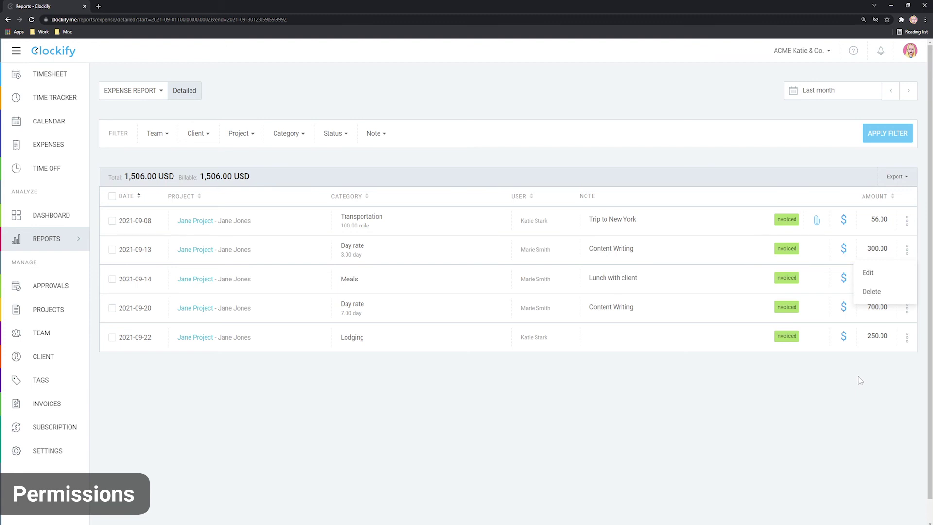
pyautogui.click(858, 377)
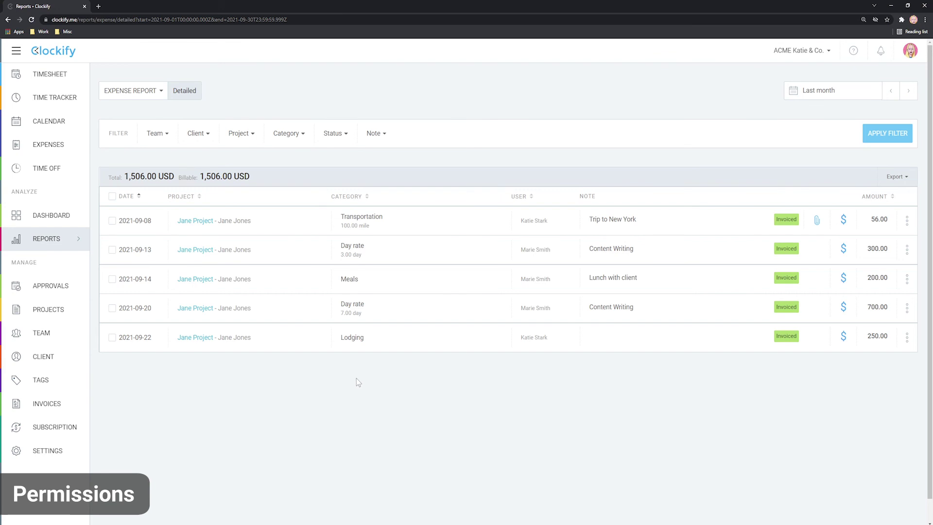
# Step: Review the workspace Permissions settings, including the lock time options, then go to Expenses
pyautogui.click(47, 451)
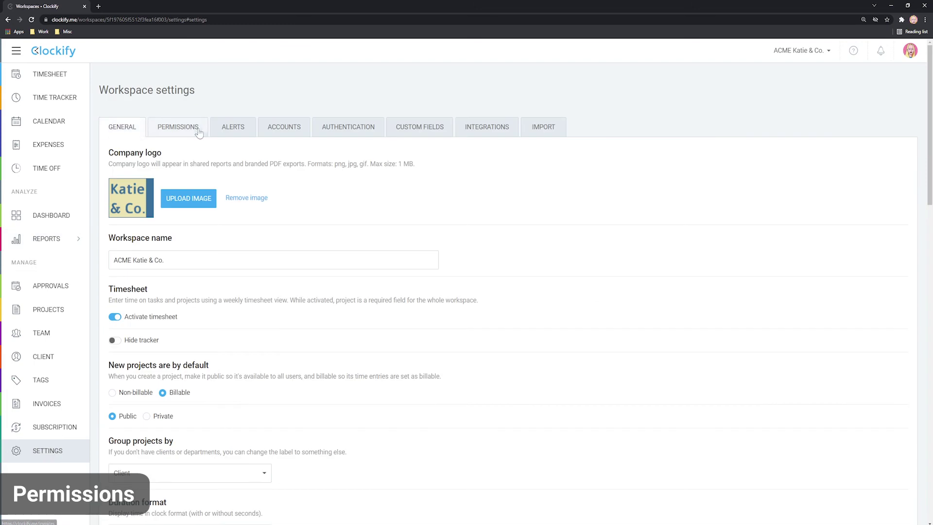
pyautogui.click(178, 127)
pyautogui.scroll(-3, 123, 409)
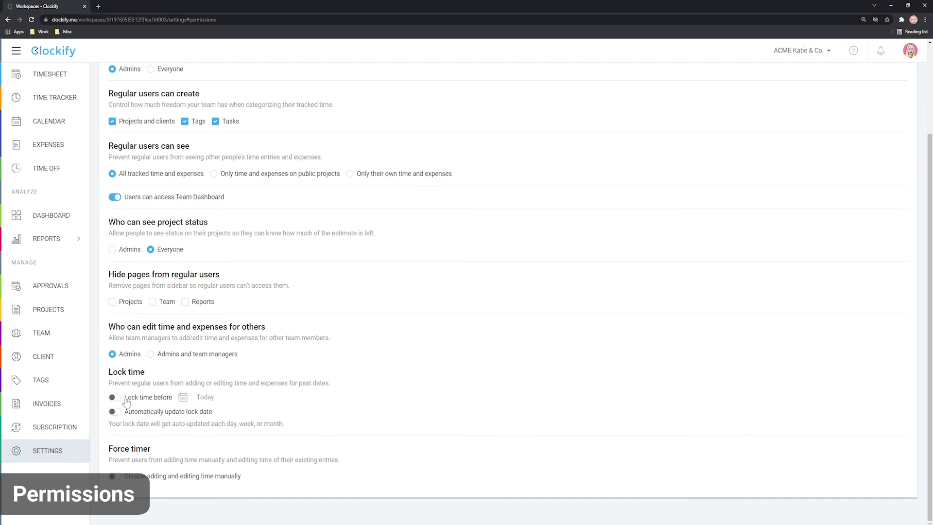
pyautogui.click(51, 145)
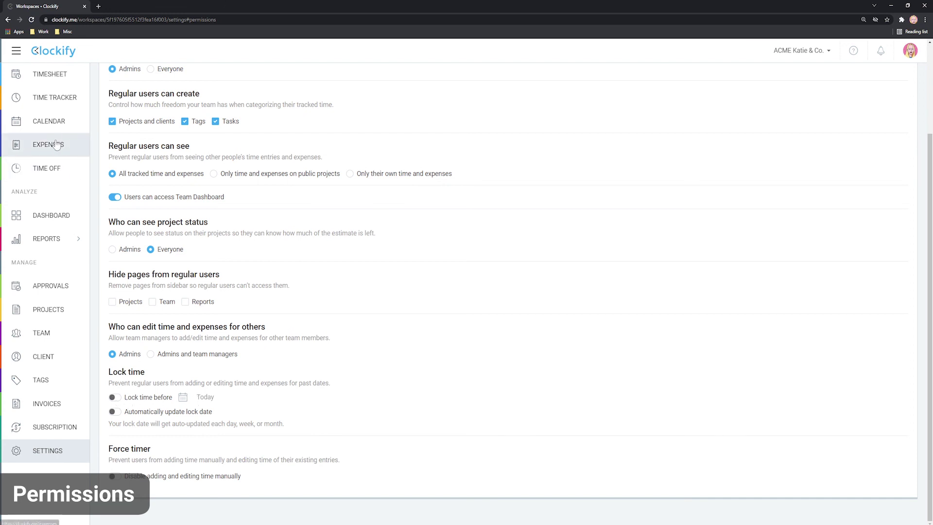
# Step: Start a new expense assigned to another teammate and bring up its project list
pyautogui.click(885, 94)
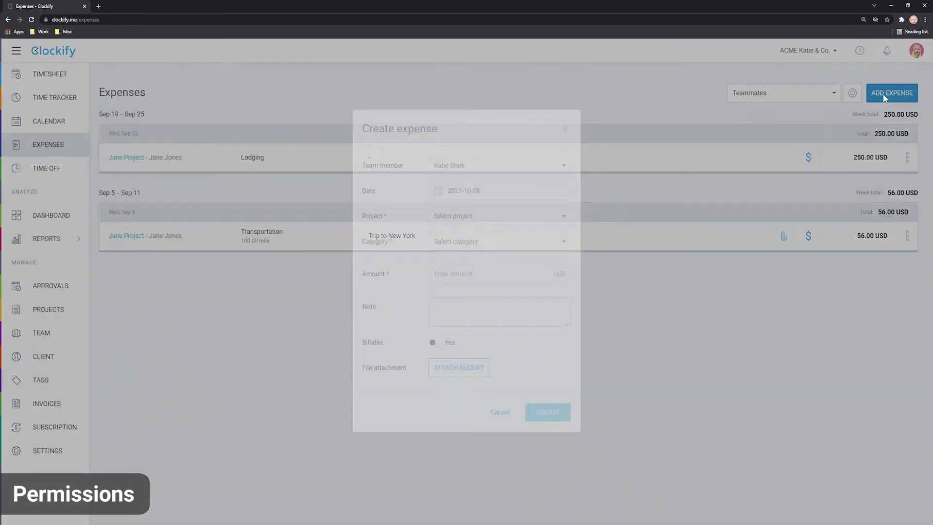
pyautogui.click(468, 181)
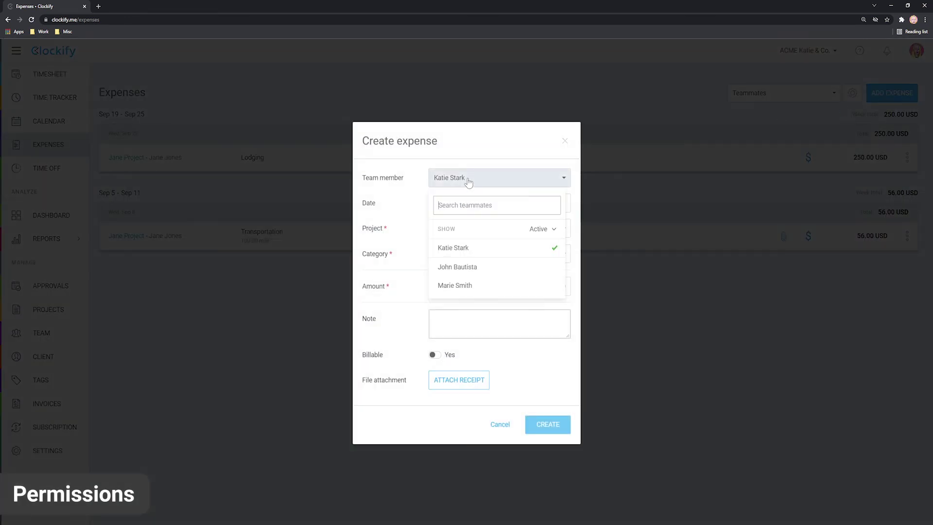
pyautogui.click(457, 267)
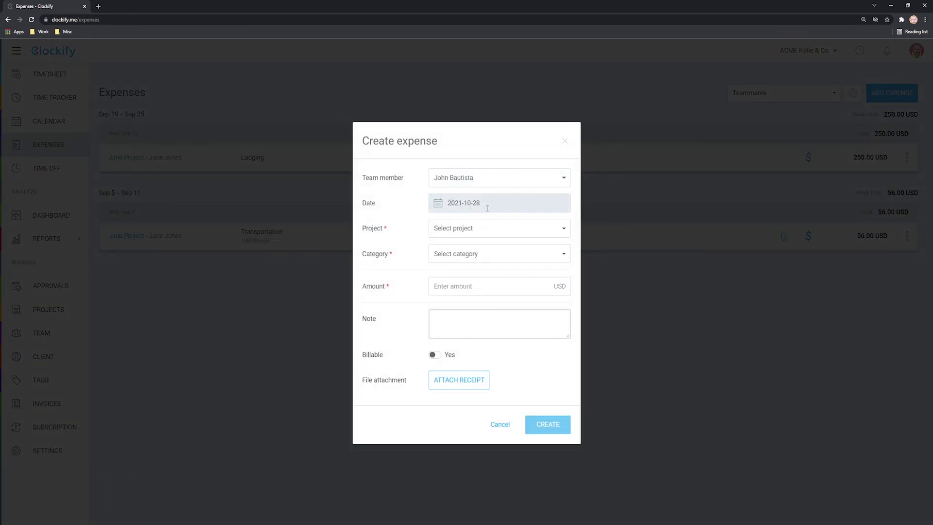
pyautogui.click(468, 233)
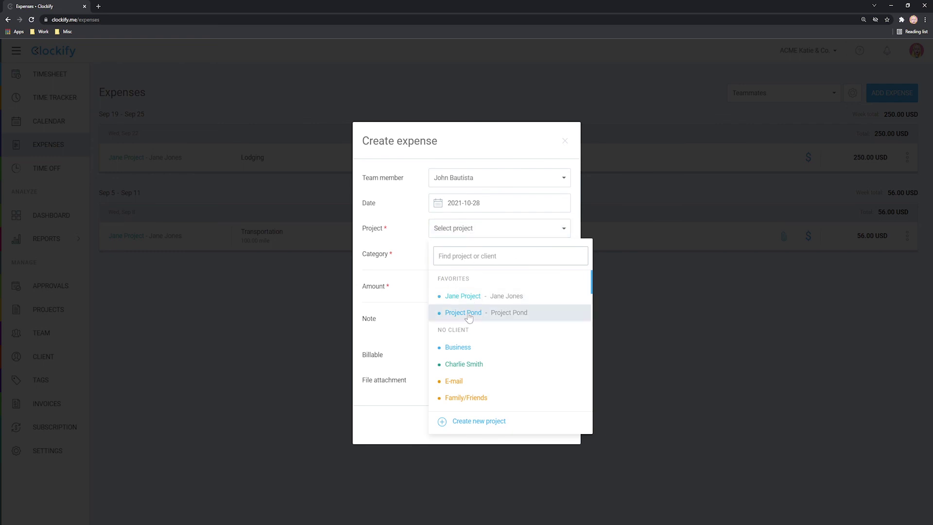